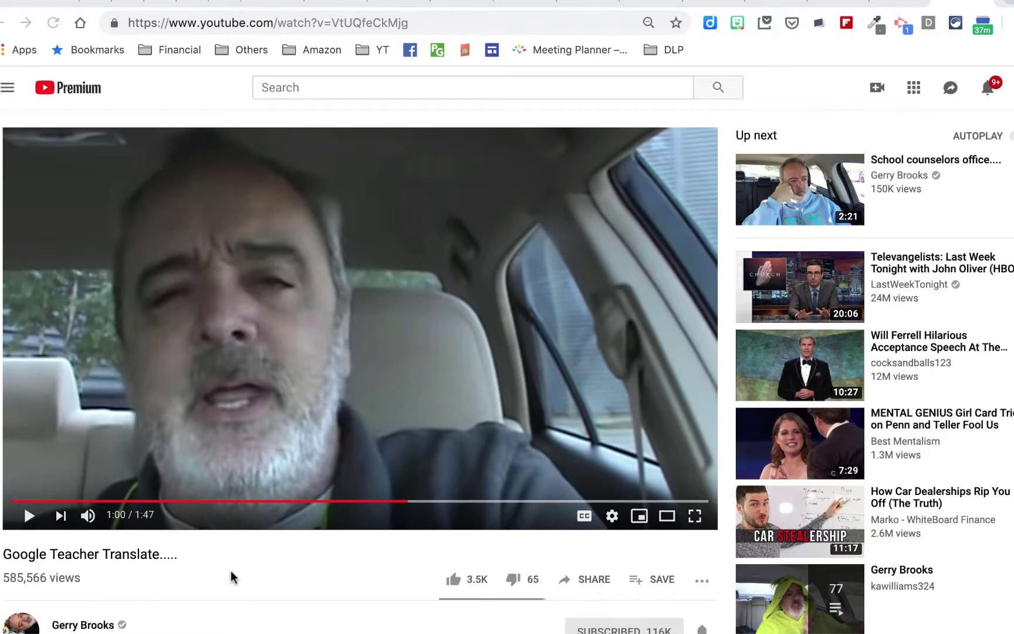
{"action": "scroll", "coordinate": [230, 571], "scroll_direction": "down", "scroll_amount": 1}
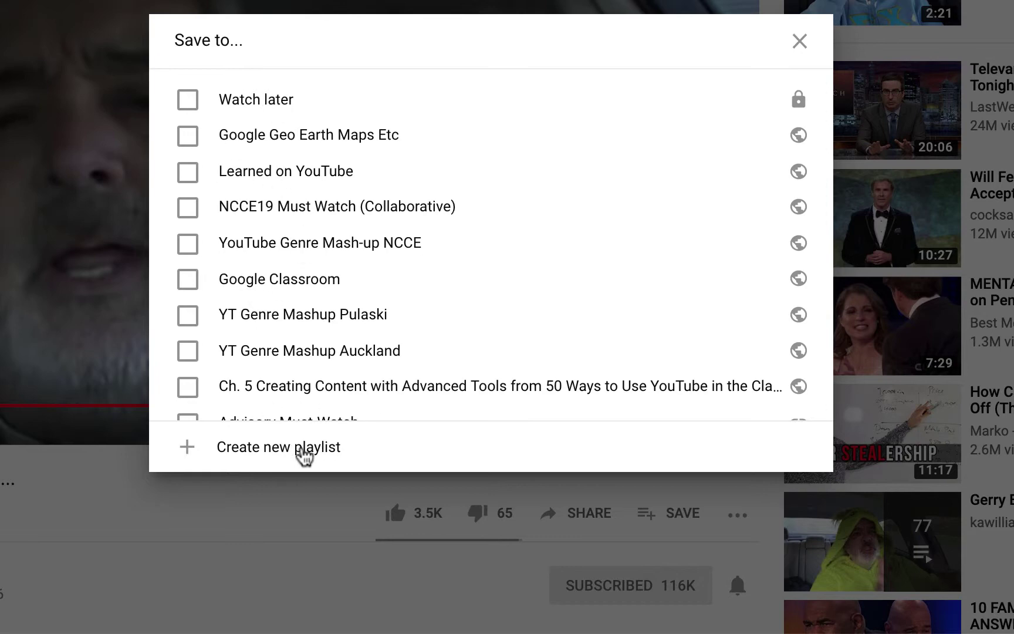
Create the playlist 'Teacher Lounge' with Public privacy, saving the Translate video into it.
{"action": "left_click", "coordinate": [303, 456]}
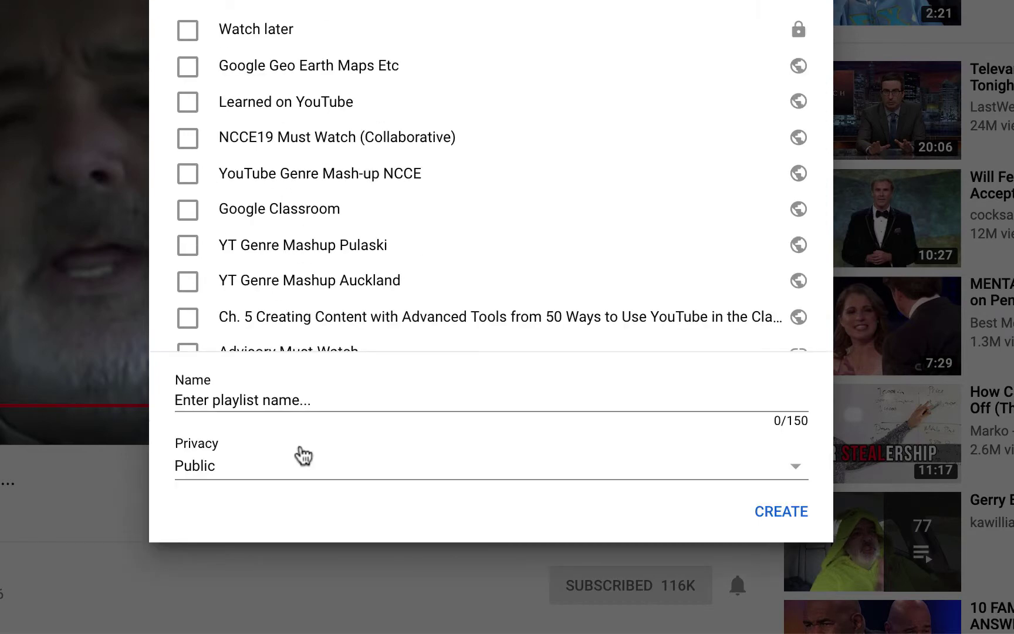
{"action": "left_click", "coordinate": [263, 400]}
{"action": "type", "text": "Teacher Lounge"}
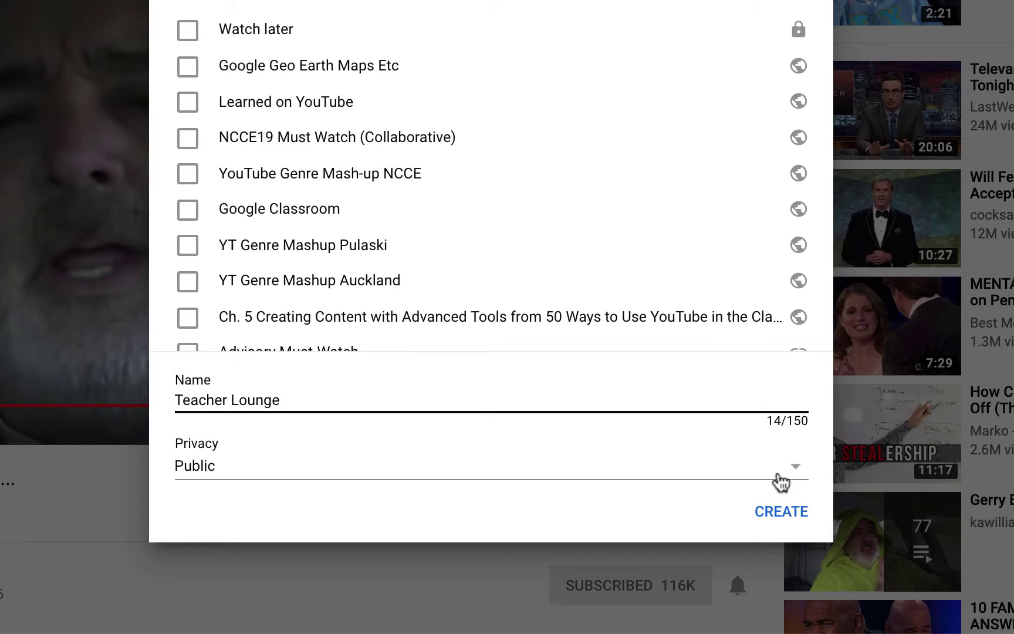
{"action": "left_click", "coordinate": [797, 475]}
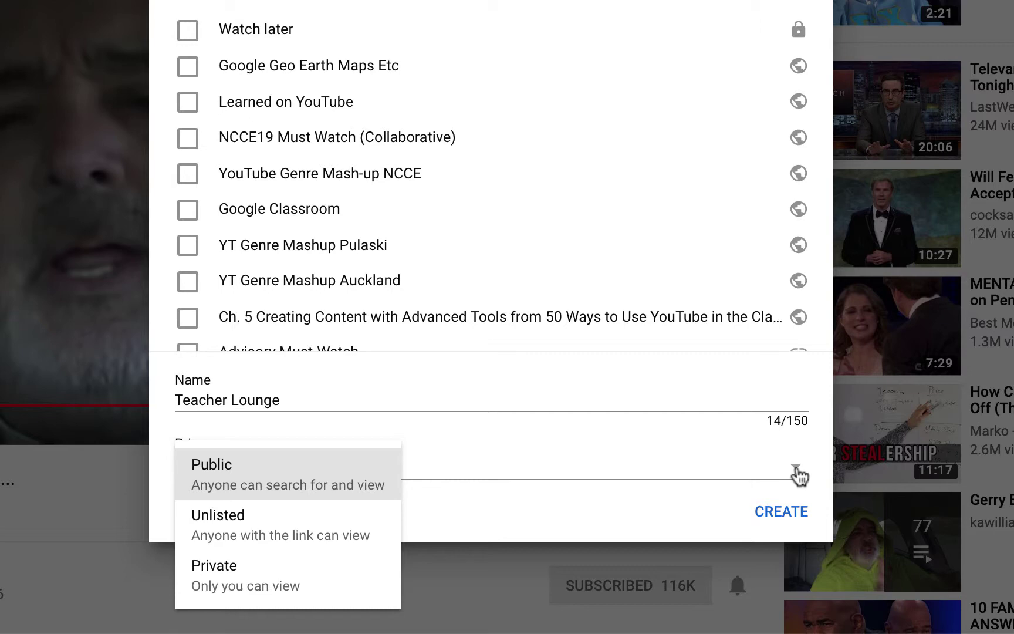
{"action": "left_click", "coordinate": [797, 476]}
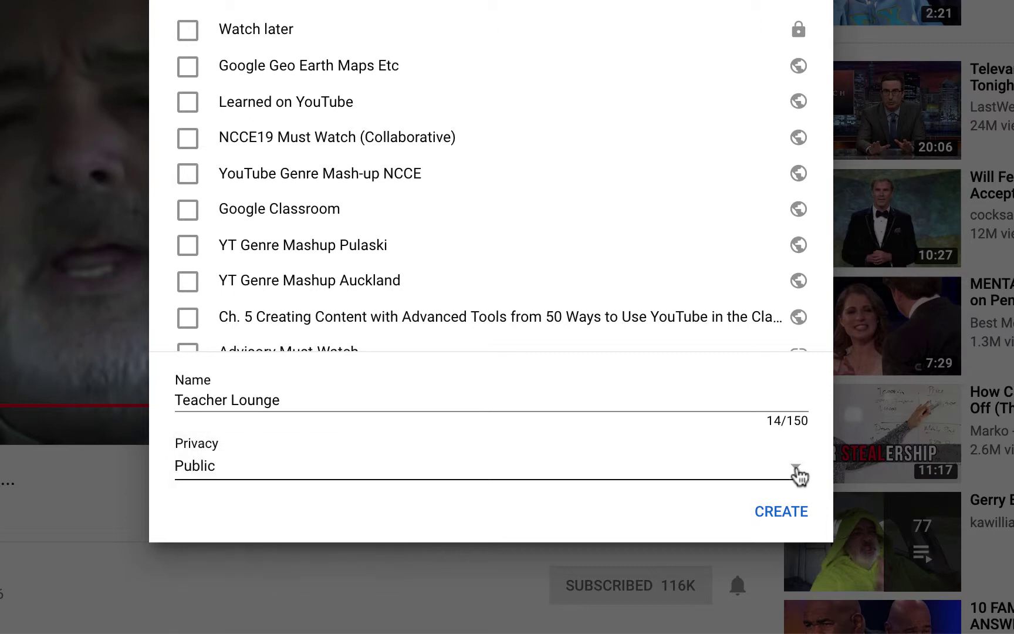
{"action": "left_click", "coordinate": [781, 514]}
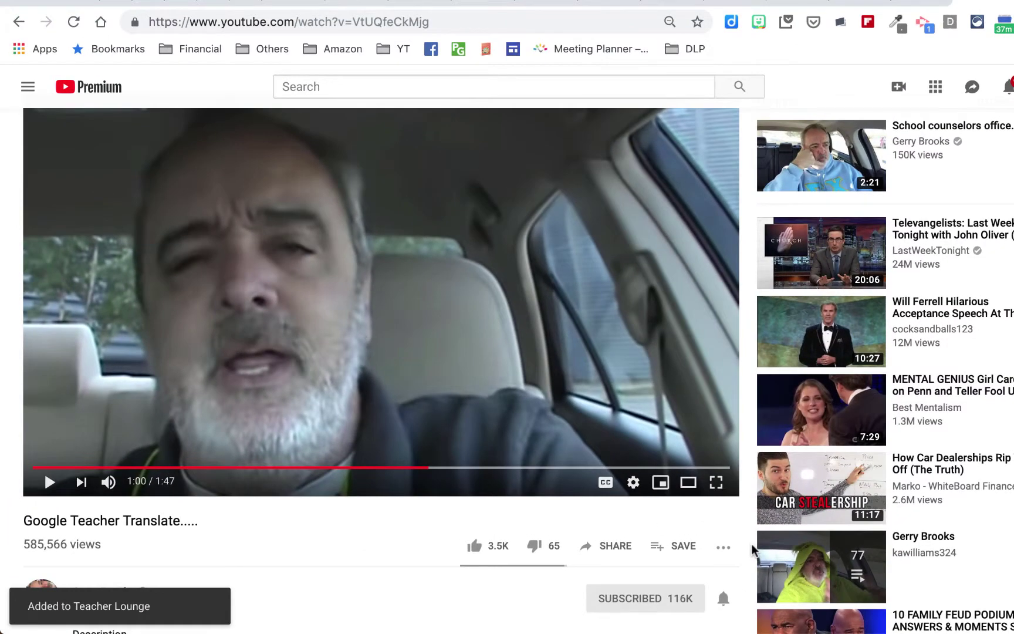
Go through Library to the full Teacher Lounge playlist and open its editing page.
{"action": "left_click", "coordinate": [28, 88]}
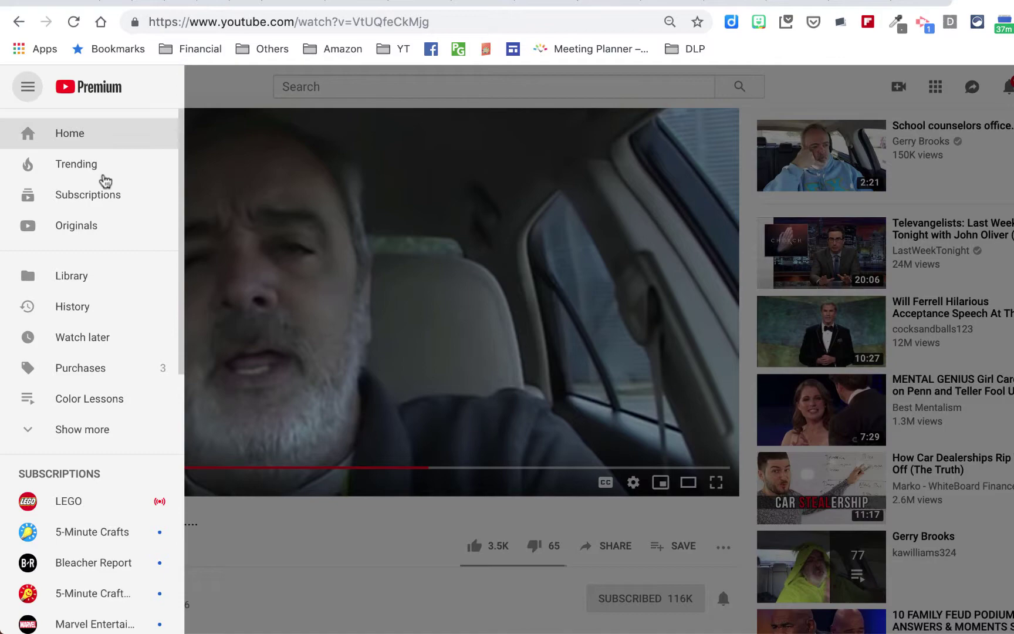
{"action": "left_click", "coordinate": [82, 284]}
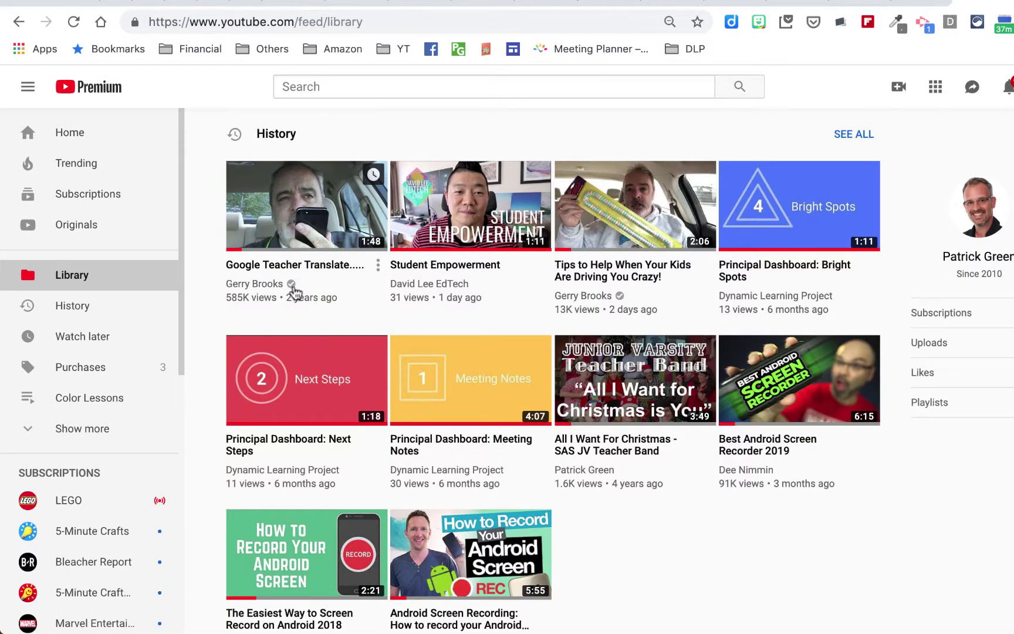
{"action": "scroll", "coordinate": [295, 293], "scroll_direction": "down", "scroll_amount": 1}
{"action": "scroll", "coordinate": [343, 326], "scroll_direction": "down", "scroll_amount": 4}
{"action": "scroll", "coordinate": [343, 325], "scroll_direction": "down", "scroll_amount": 2}
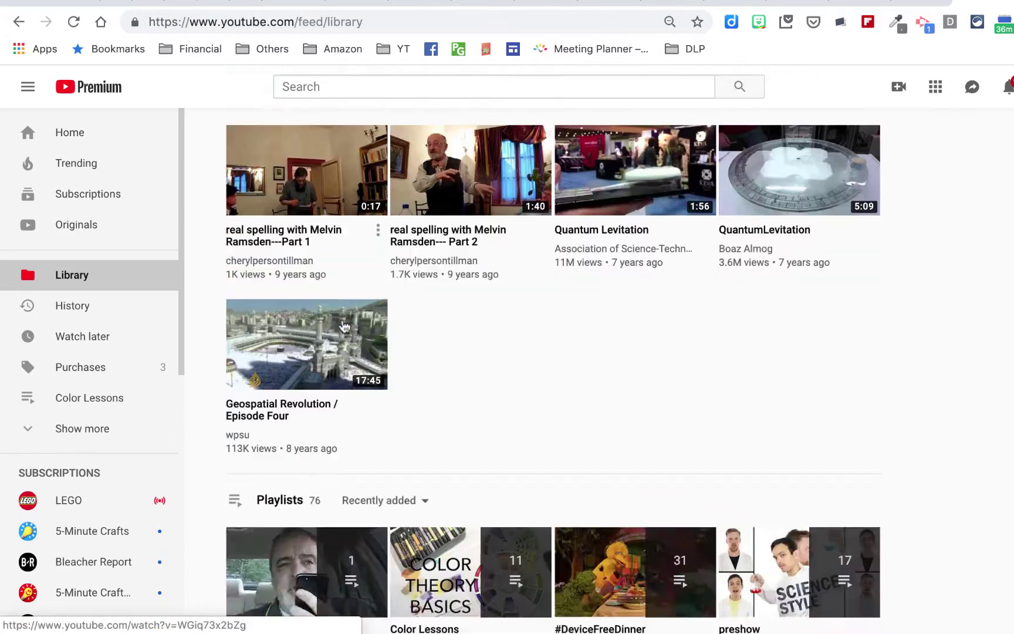
{"action": "scroll", "coordinate": [342, 325], "scroll_direction": "down", "scroll_amount": 5}
{"action": "scroll", "coordinate": [343, 325], "scroll_direction": "up", "scroll_amount": 1}
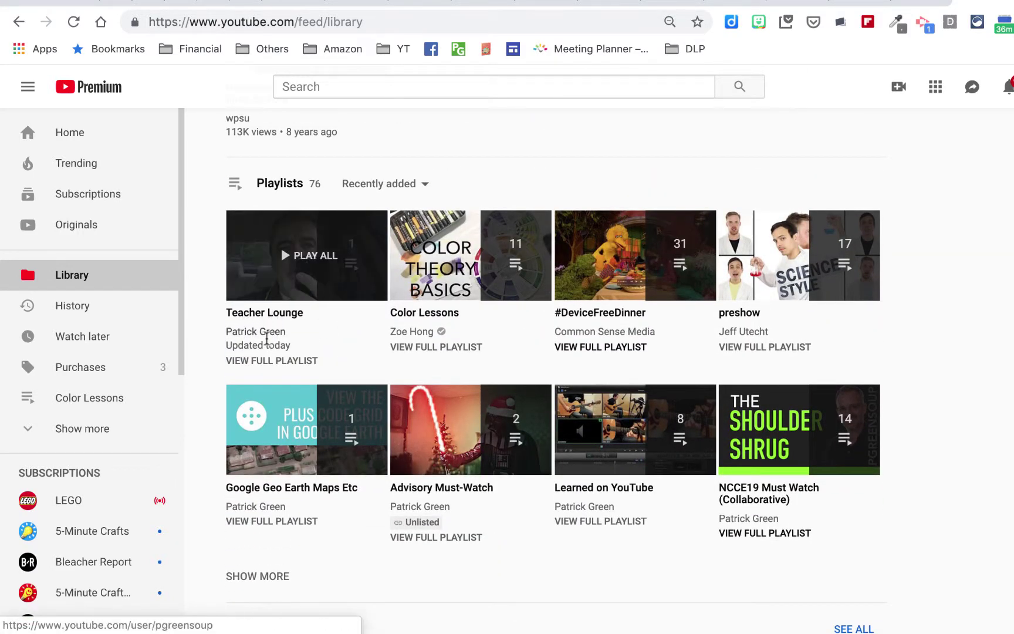
{"action": "left_click", "coordinate": [294, 364]}
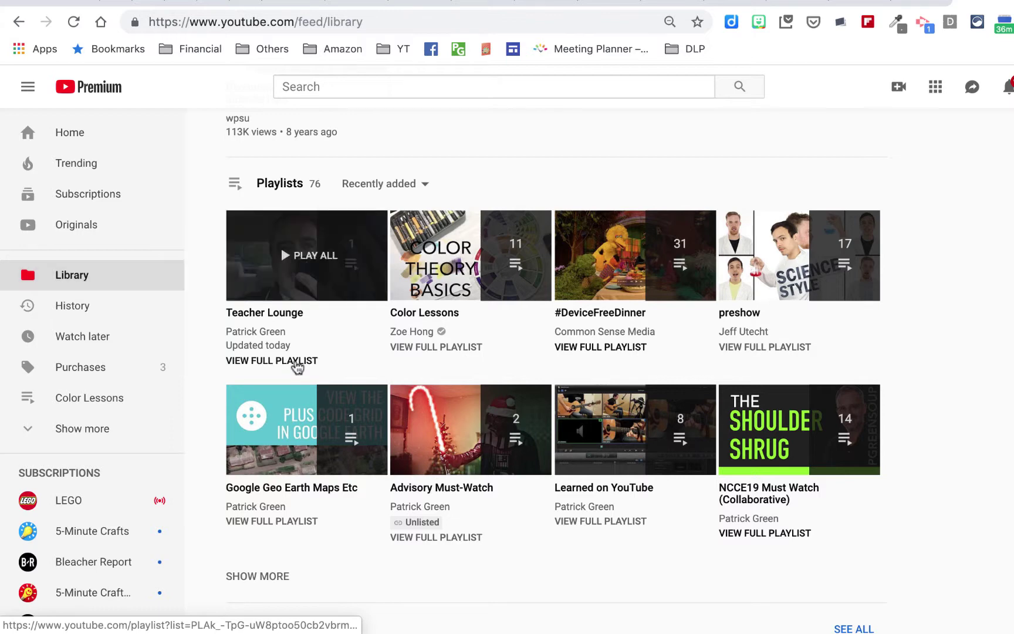
{"action": "left_click", "coordinate": [461, 429]}
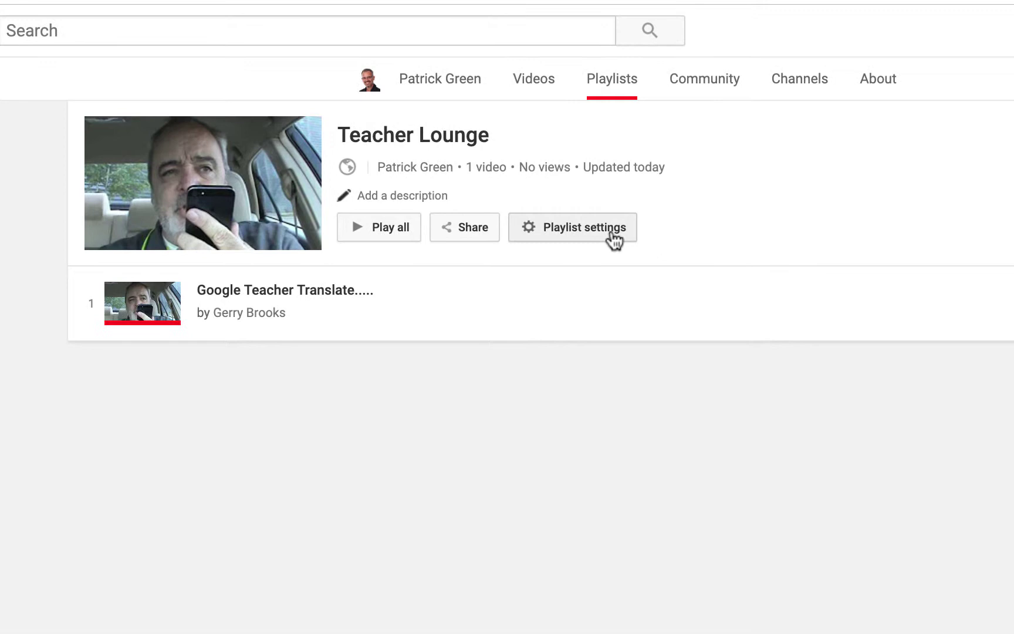
Switch on collaborator adding for Teacher Lounge, copy the invitation link, and save.
{"action": "left_click", "coordinate": [613, 236]}
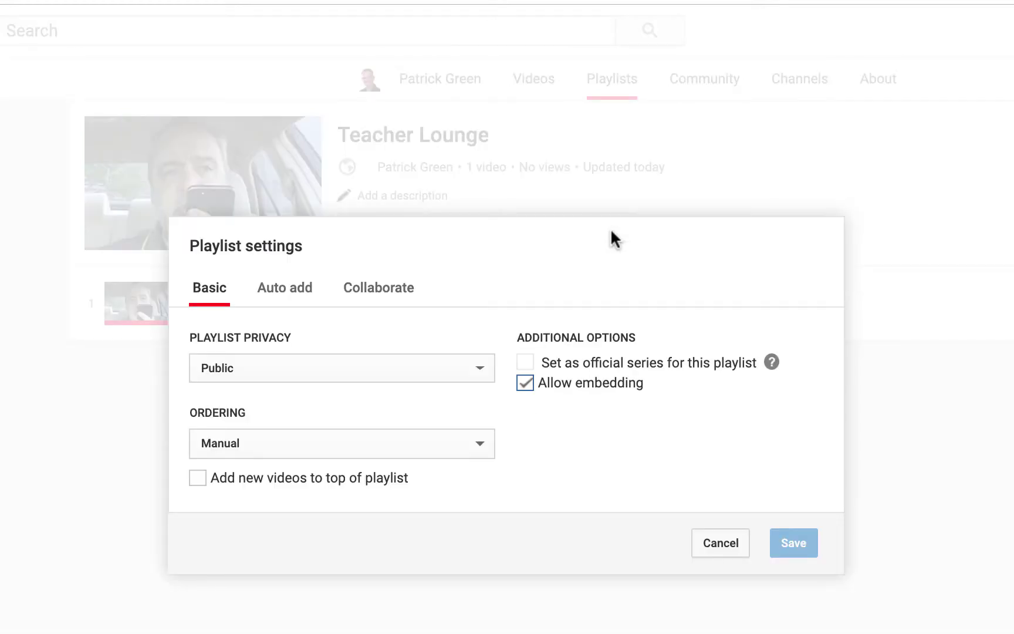
{"action": "left_click", "coordinate": [385, 306]}
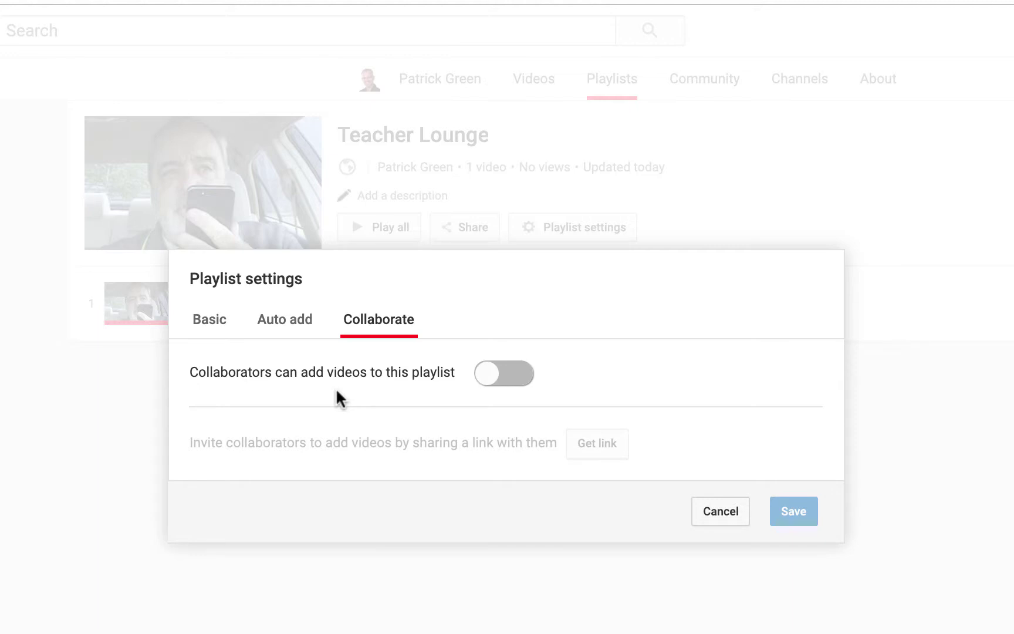
{"action": "left_click", "coordinate": [498, 375]}
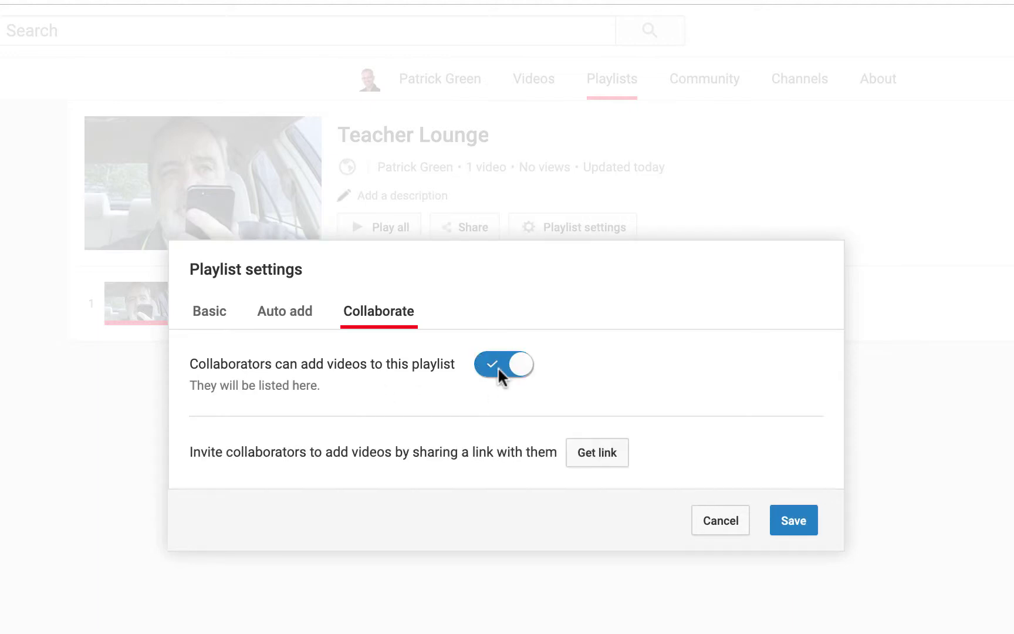
{"action": "left_click", "coordinate": [596, 452]}
{"action": "triple_click", "coordinate": [574, 446]}
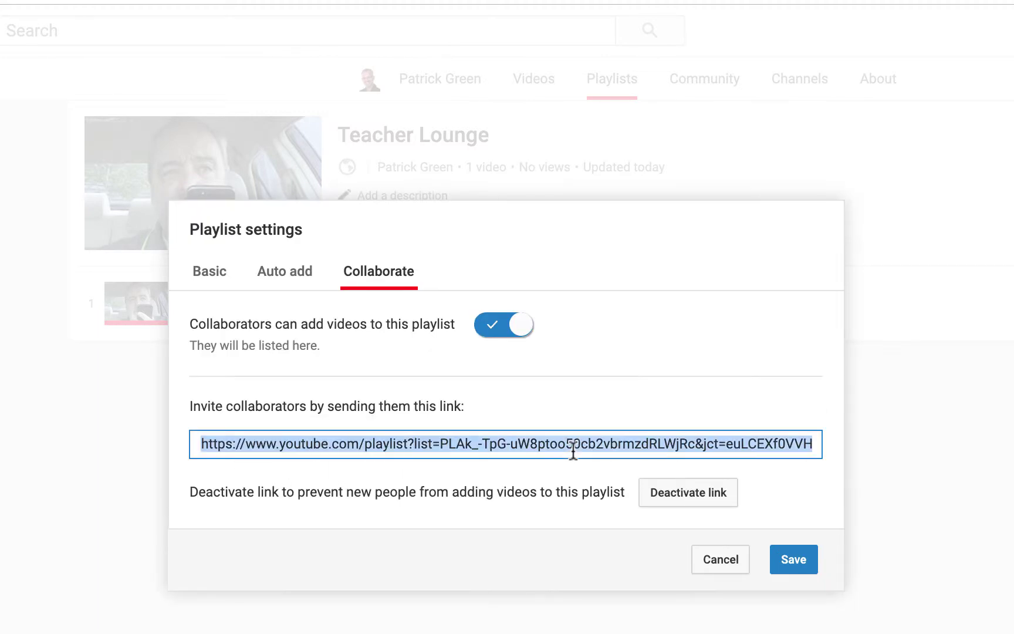
{"action": "left_click", "coordinate": [794, 559]}
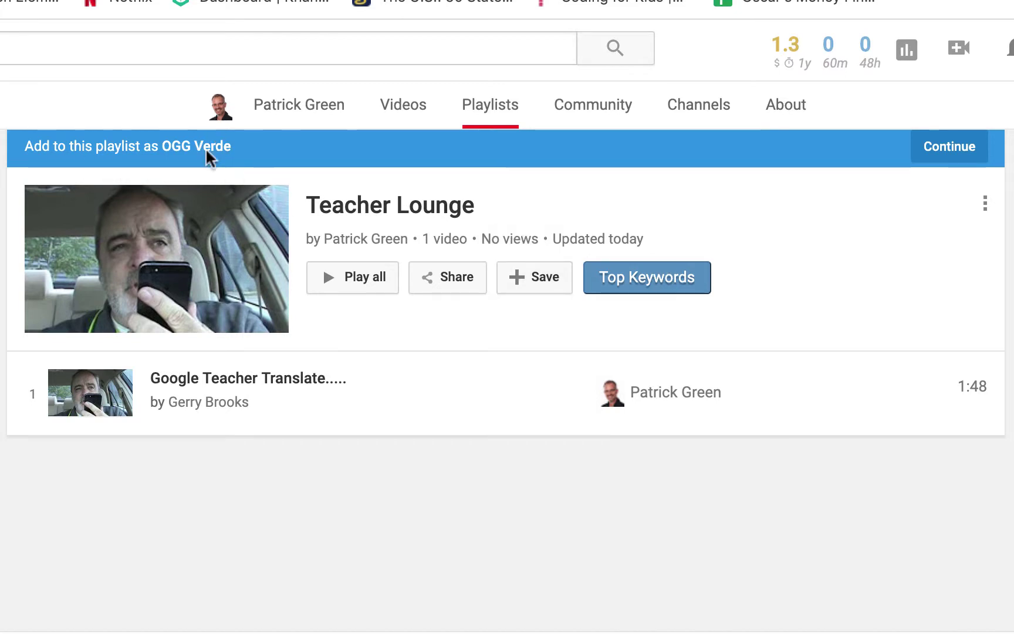
Accept the invitation by choosing Continue on the 'Add to this playlist as' banner.
{"action": "left_click", "coordinate": [951, 154]}
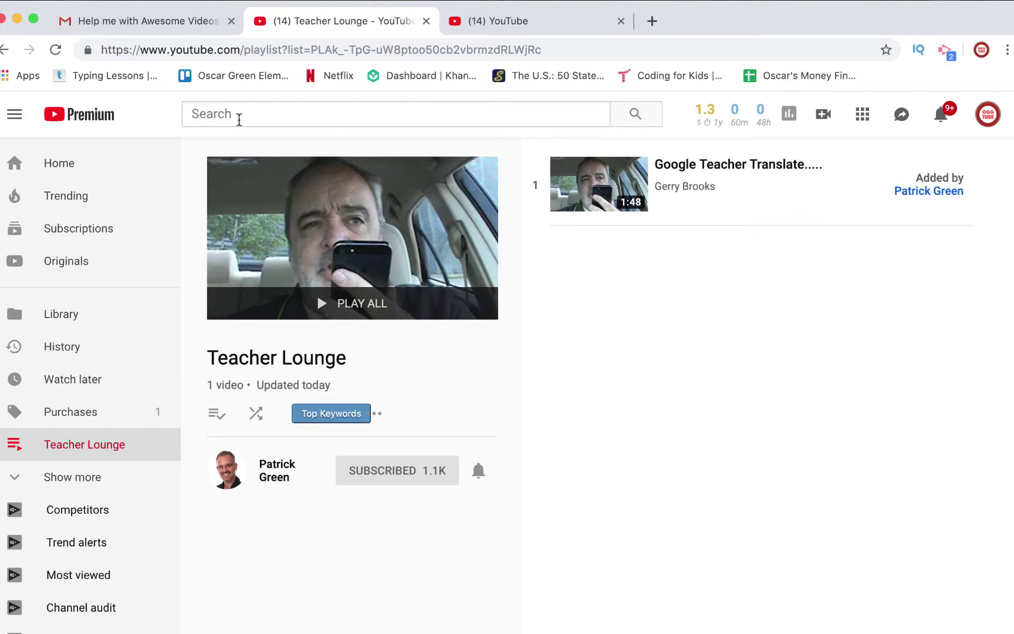
Search 'ok go' and save the This Too Shall Pass result to Teacher Lounge.
{"action": "left_click", "coordinate": [237, 117]}
{"action": "type", "text": "ok"}
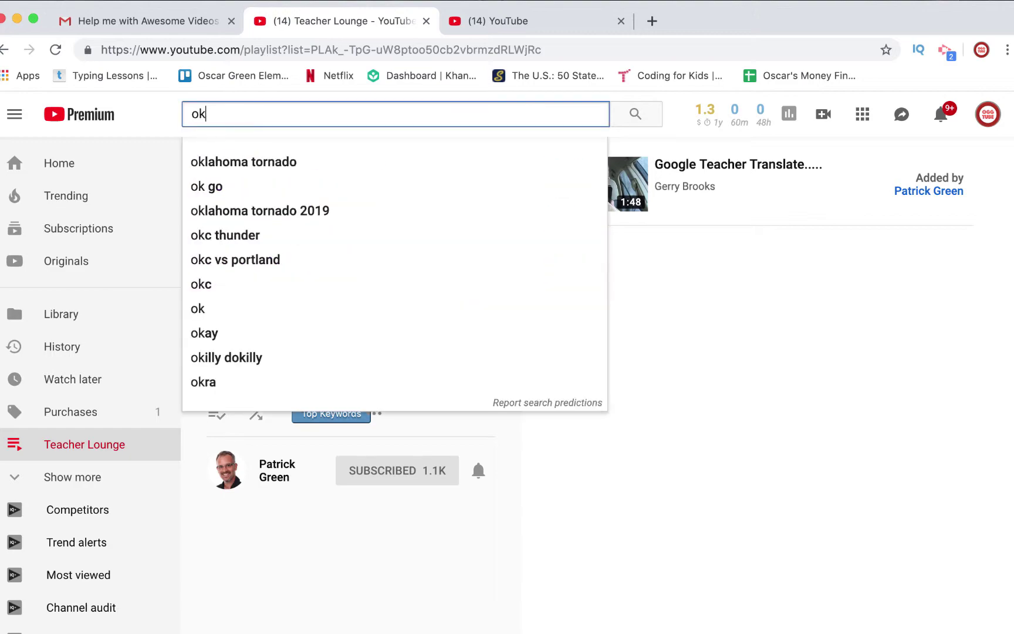
{"action": "type", "text": " go"}
{"action": "key", "text": "Return"}
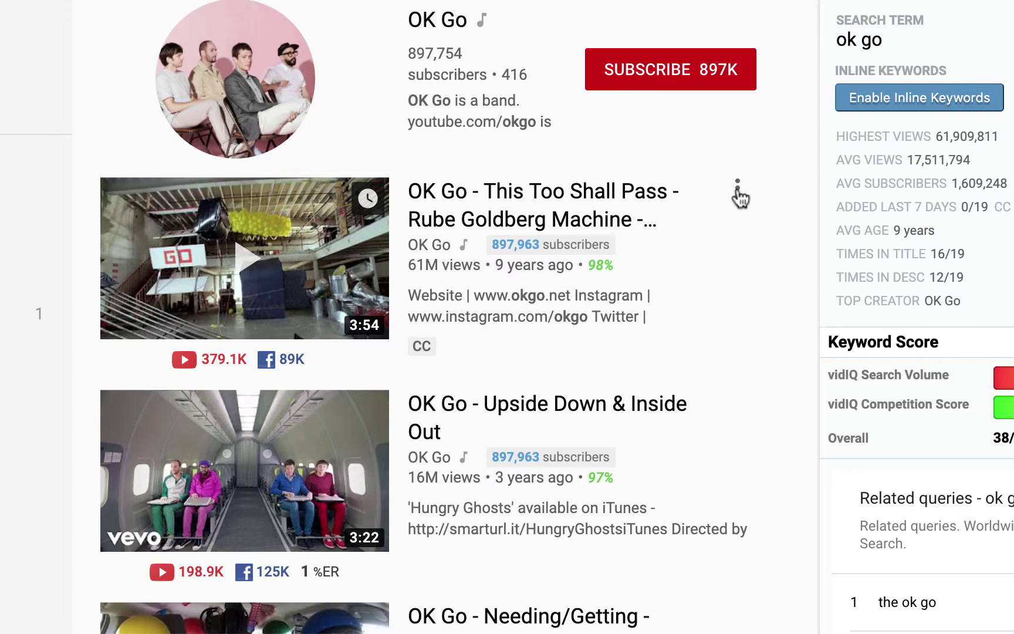
{"action": "left_click", "coordinate": [737, 191]}
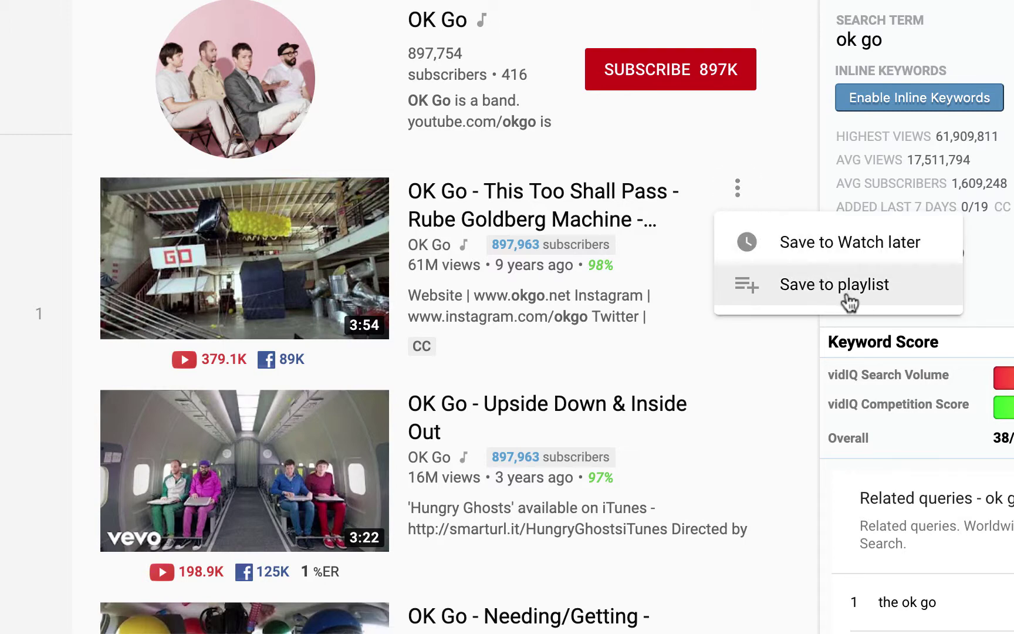
{"action": "left_click", "coordinate": [893, 294]}
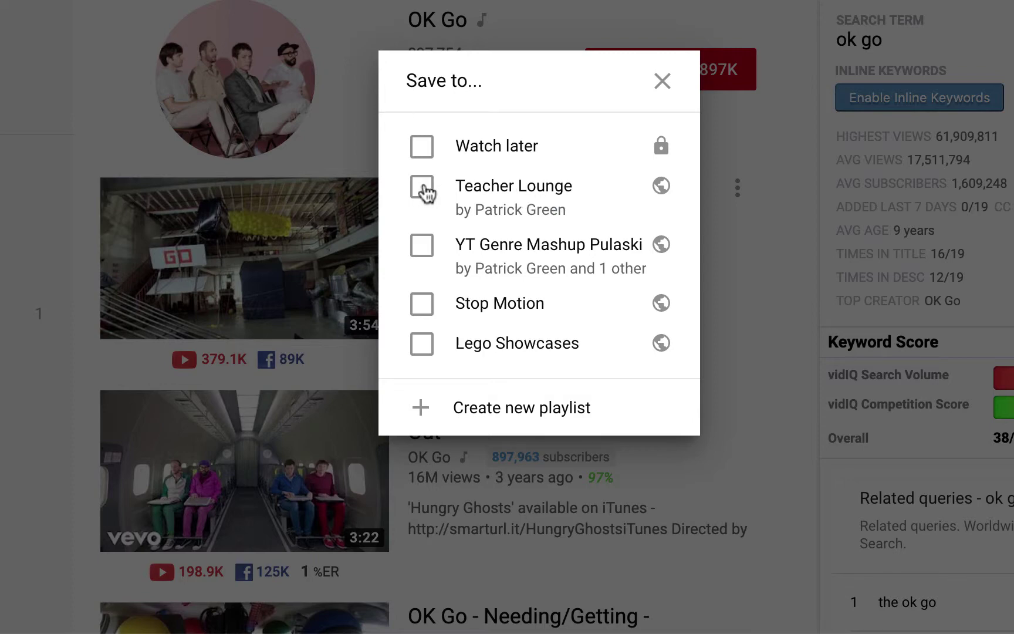
{"action": "left_click", "coordinate": [426, 192]}
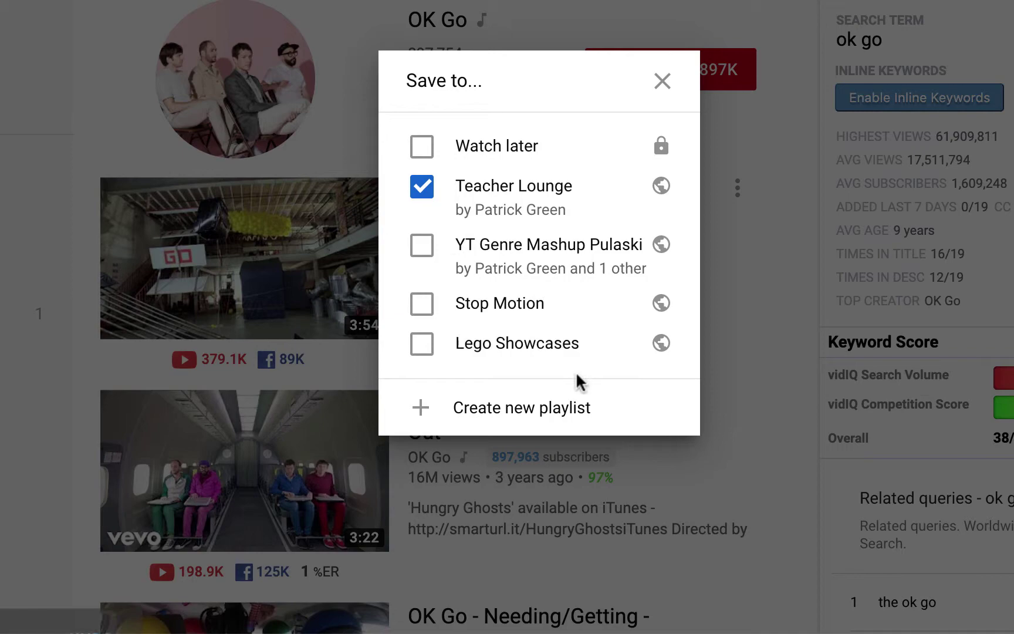
{"action": "left_click", "coordinate": [664, 83]}
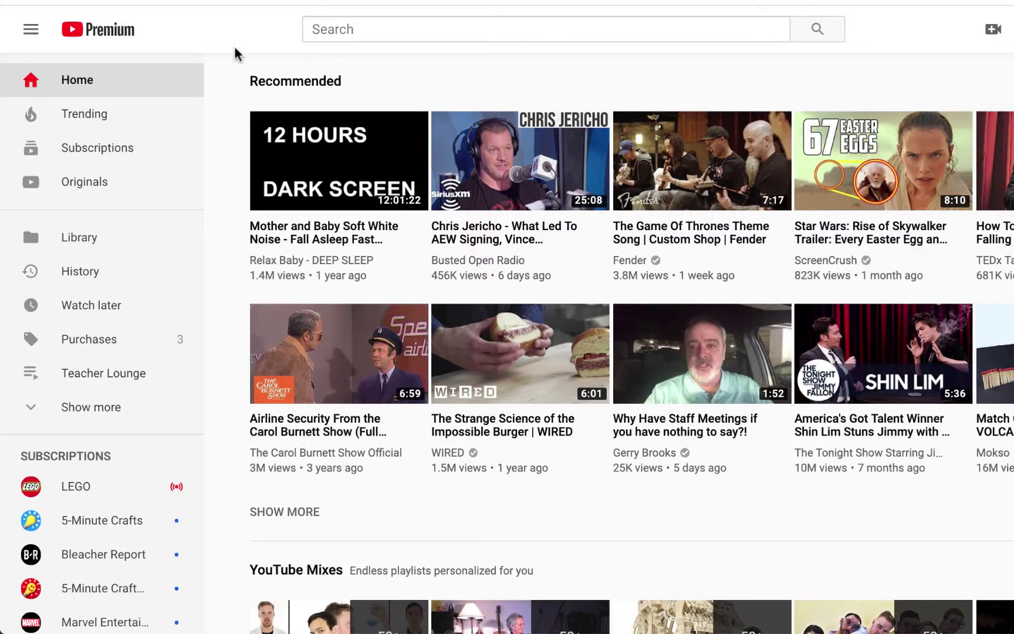
In the original account's Library, open the Teacher Lounge playlist page with both videos.
{"action": "left_click", "coordinate": [86, 239]}
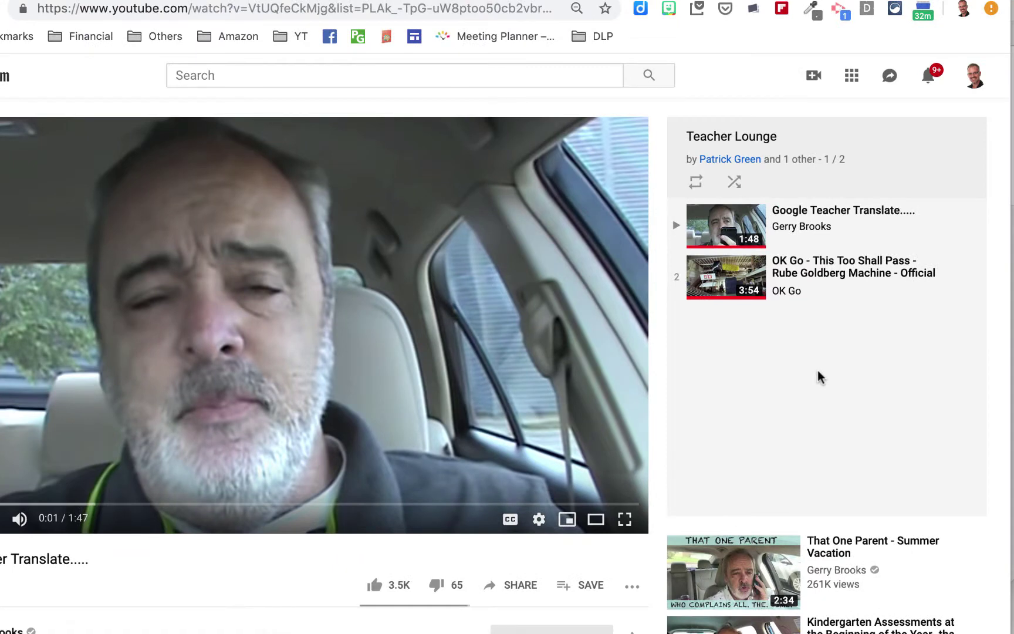
{"action": "left_click", "coordinate": [708, 139]}
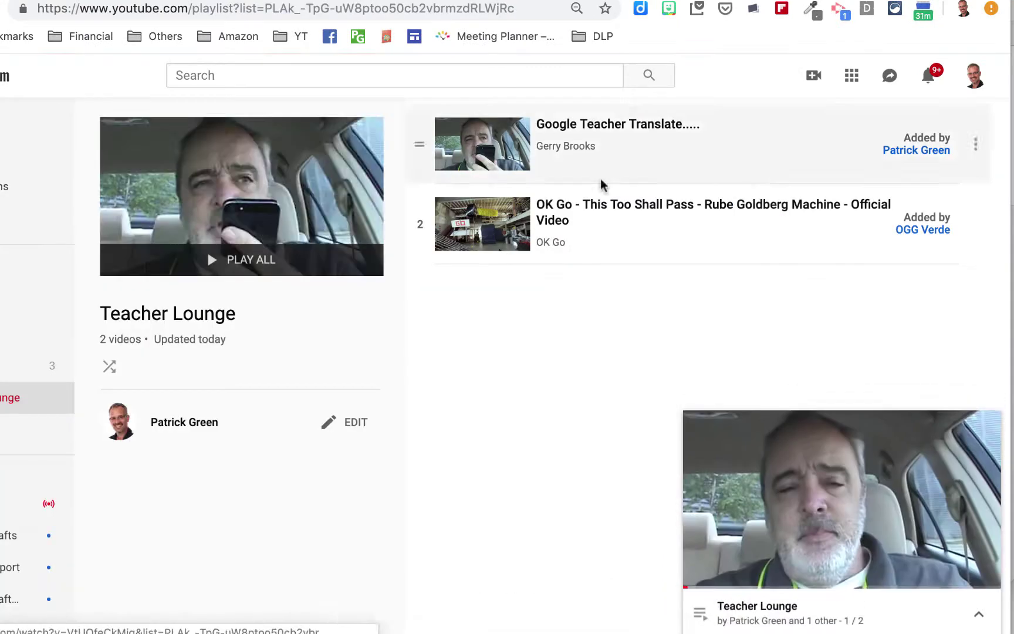